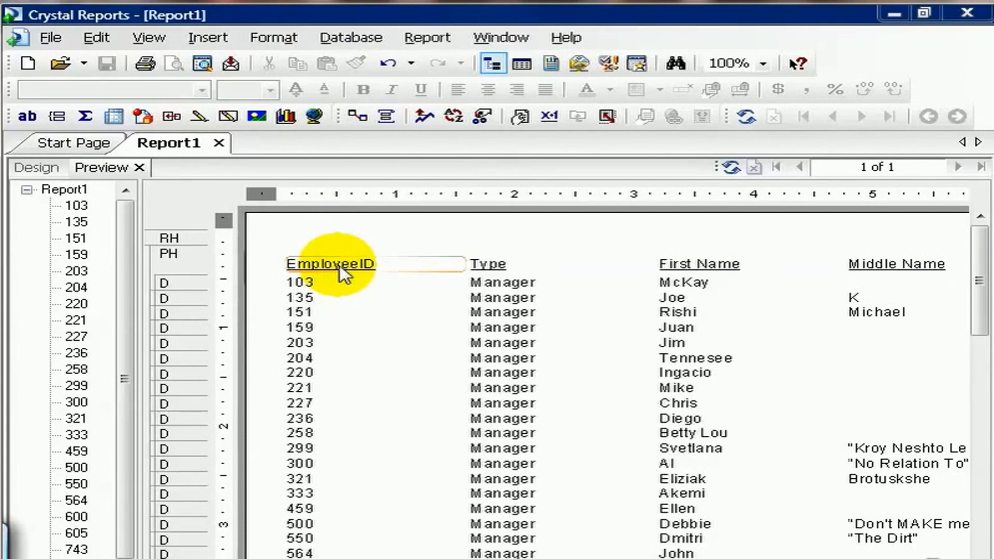
# Step: Format the EmployeeID column heading with a Single border line on its left, right, top and bottom sides
pyautogui.click(339, 266)
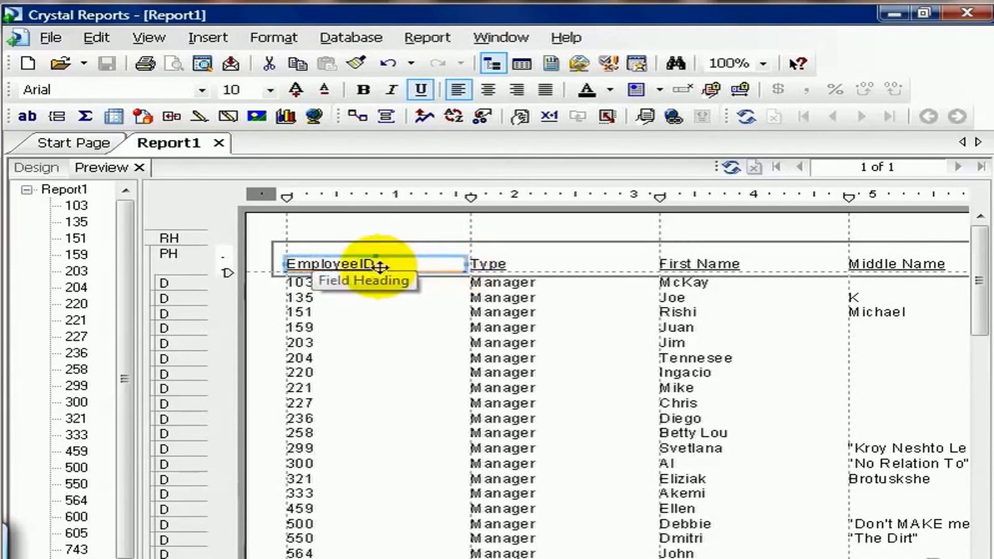
pyautogui.rightClick(321, 264)
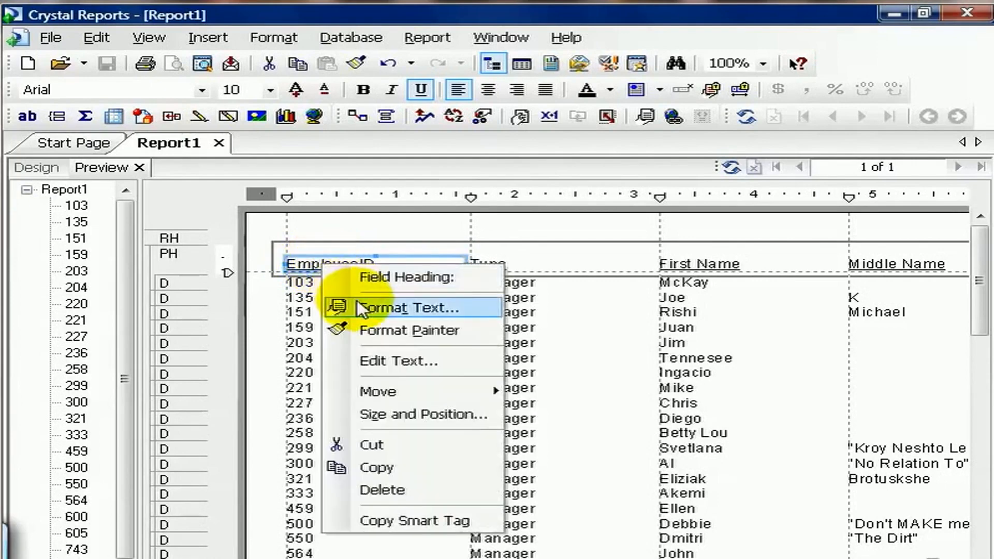
pyautogui.click(357, 307)
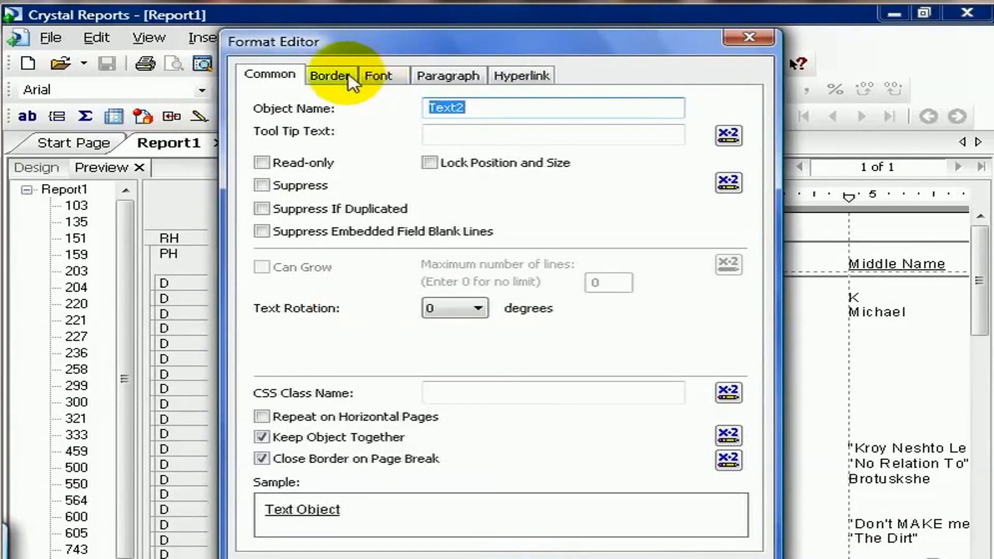
pyautogui.click(328, 79)
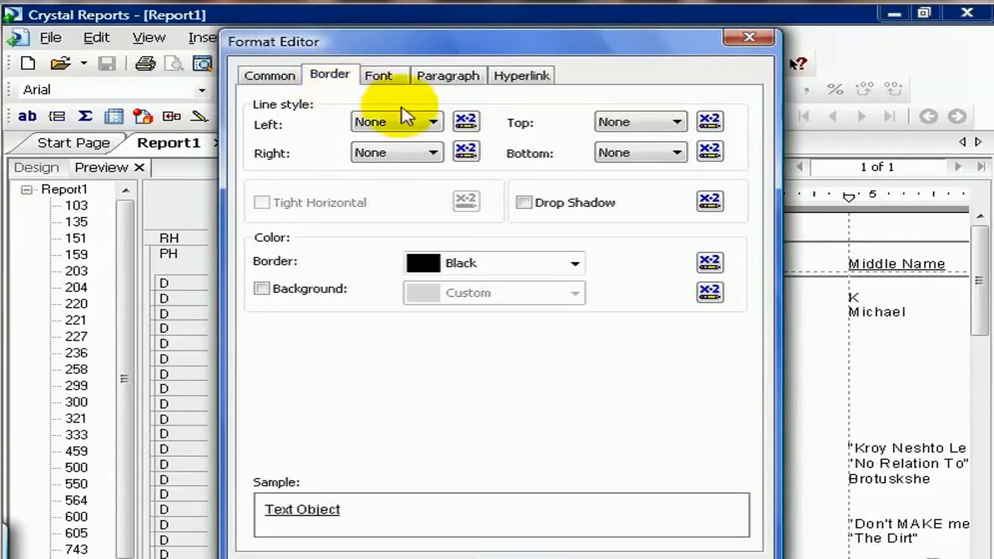
pyautogui.click(434, 123)
pyautogui.click(426, 153)
pyautogui.click(432, 152)
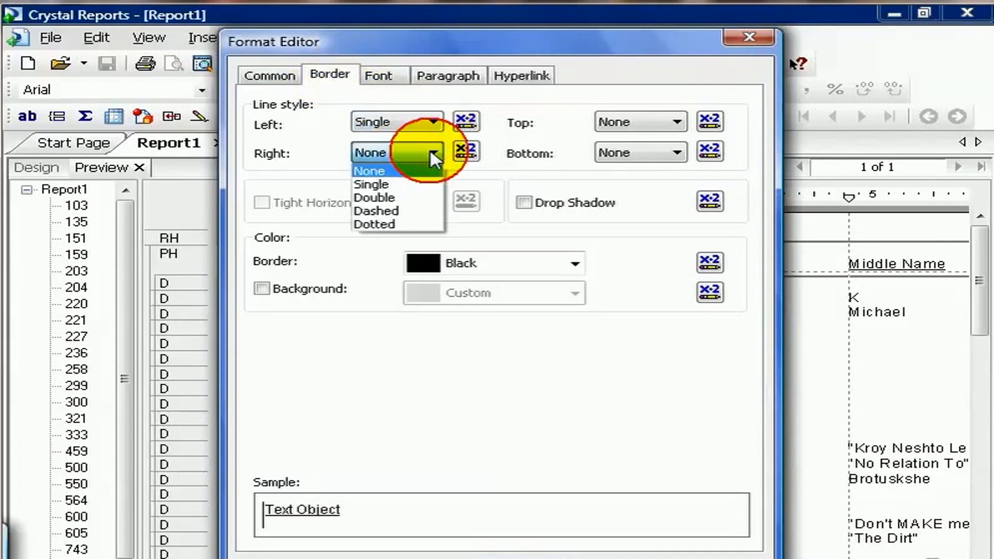
pyautogui.click(383, 184)
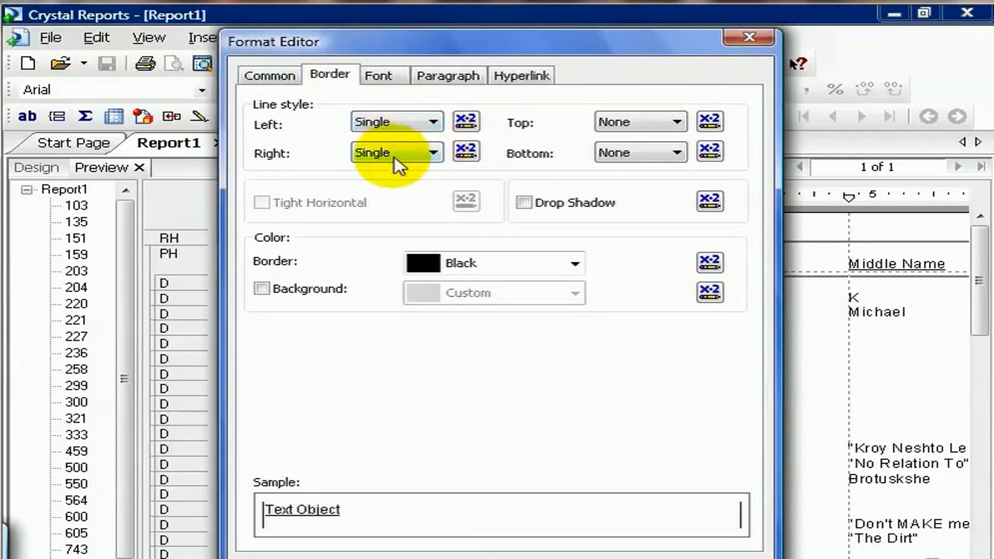
pyautogui.click(647, 127)
pyautogui.click(645, 152)
pyautogui.click(673, 152)
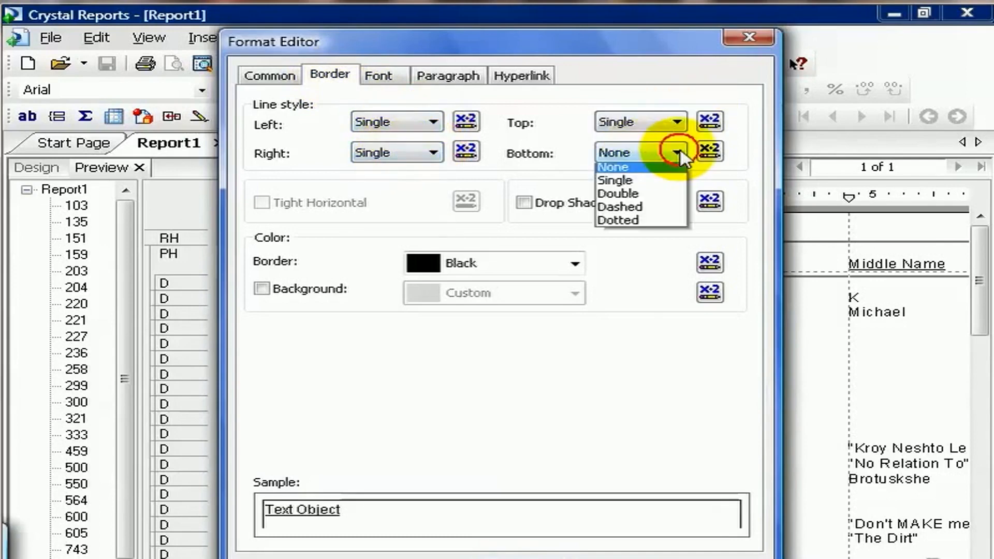
pyautogui.click(641, 185)
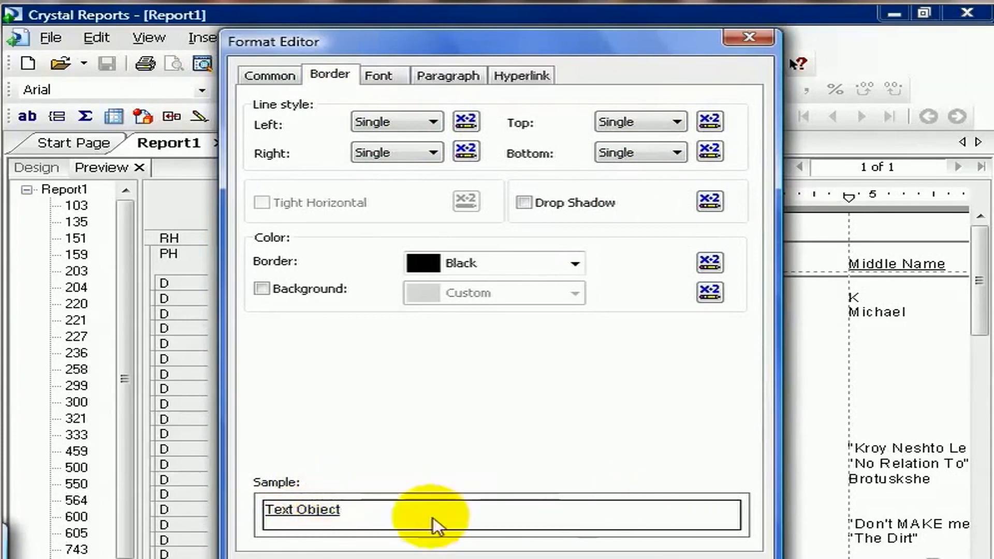
# Step: Set the EmployeeID heading's border color to Blue and enable a Silver background
pyautogui.click(574, 264)
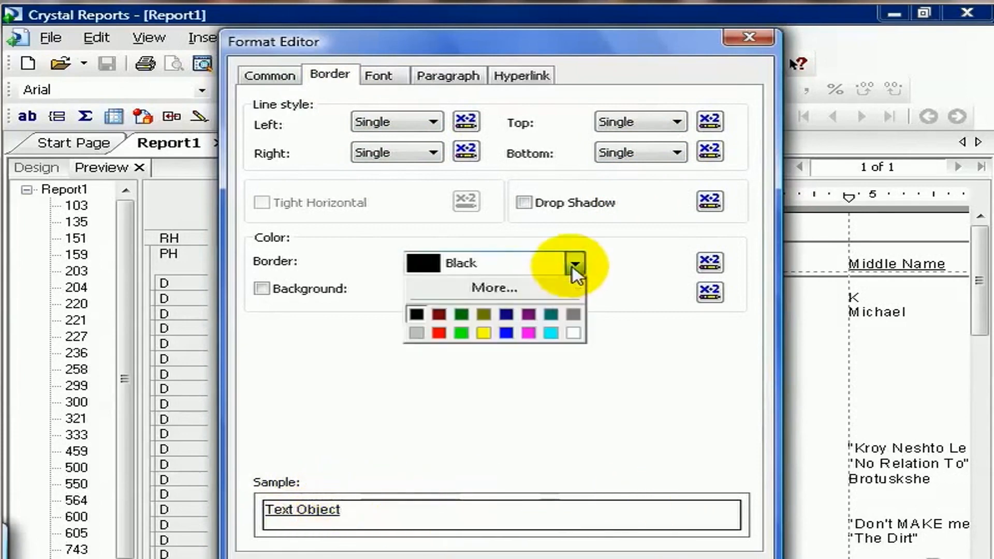
pyautogui.click(506, 333)
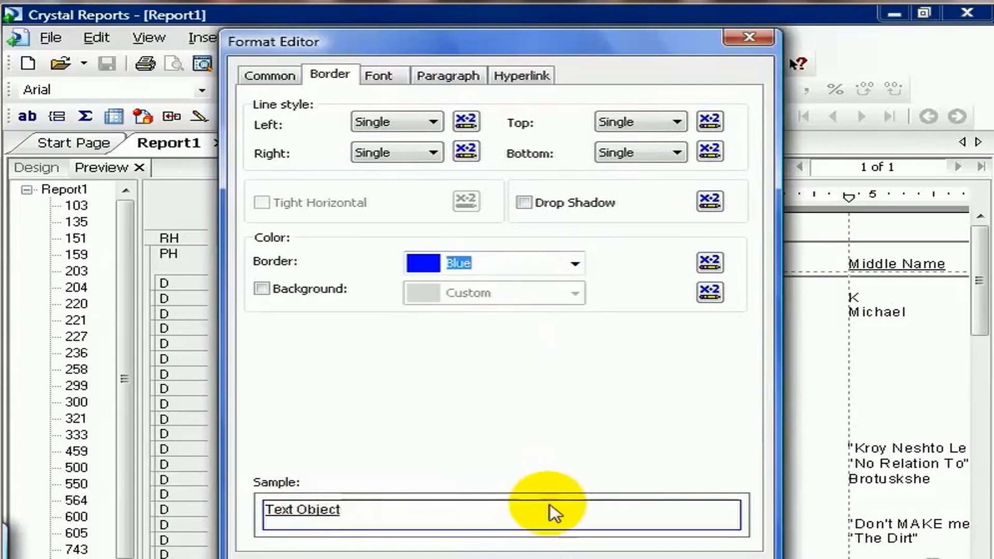
pyautogui.click(263, 289)
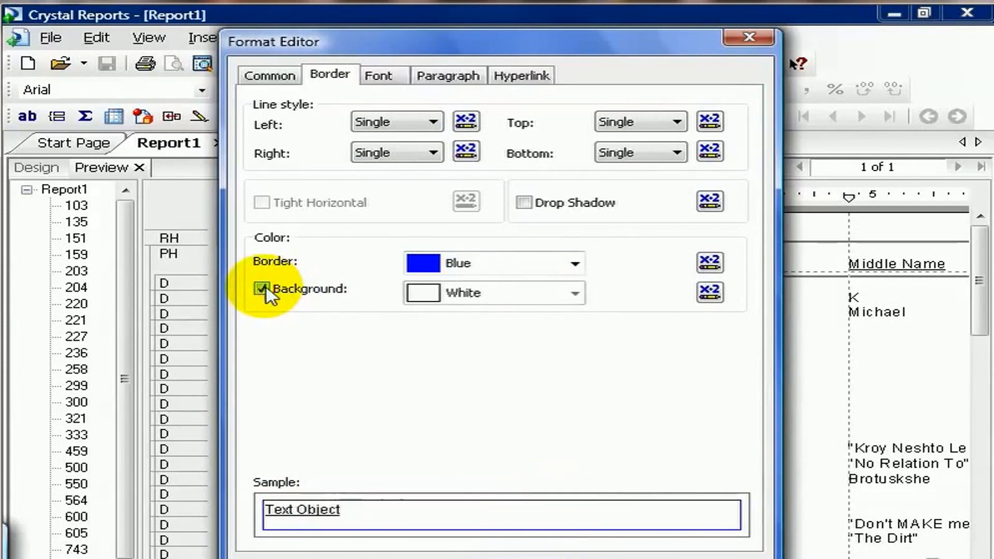
pyautogui.click(277, 289)
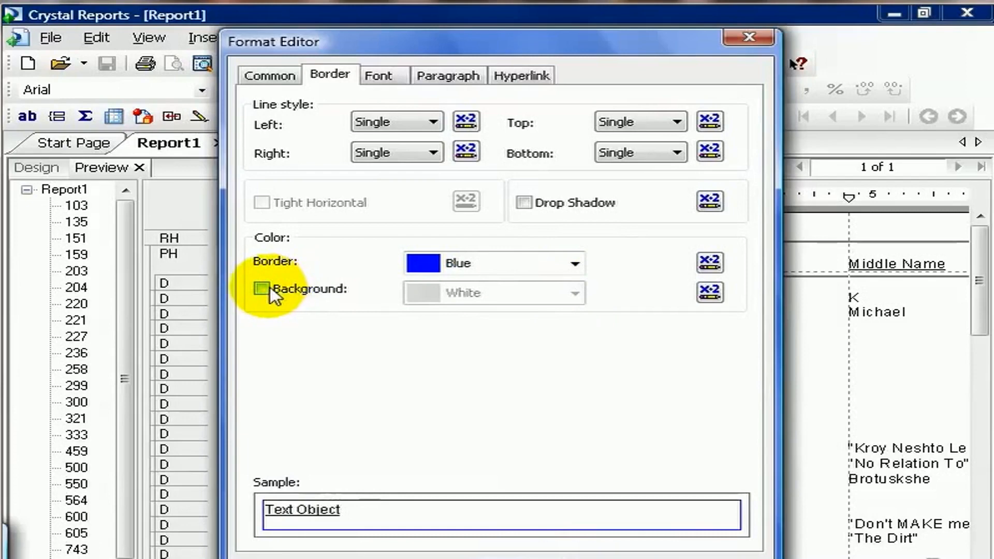
pyautogui.click(262, 289)
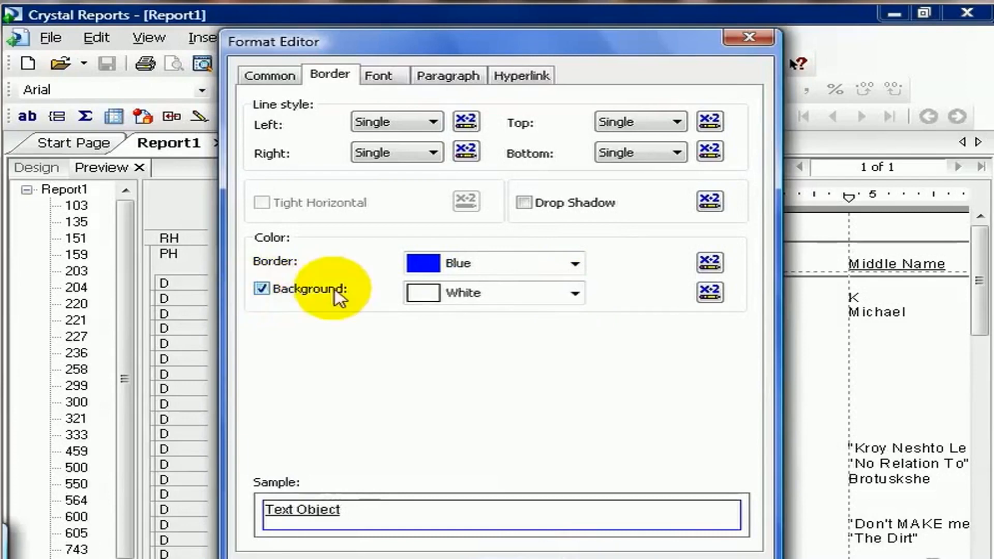
pyautogui.click(575, 294)
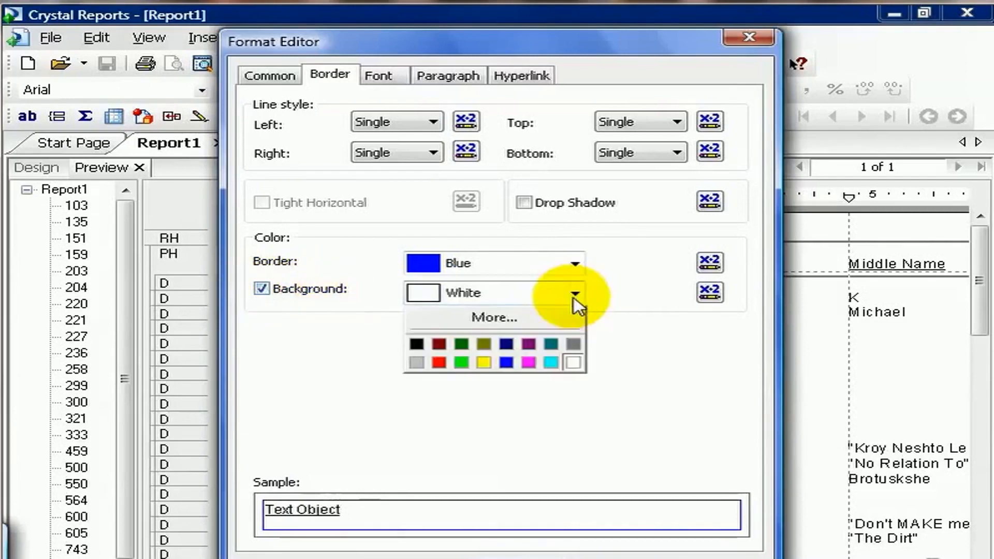
pyautogui.click(417, 362)
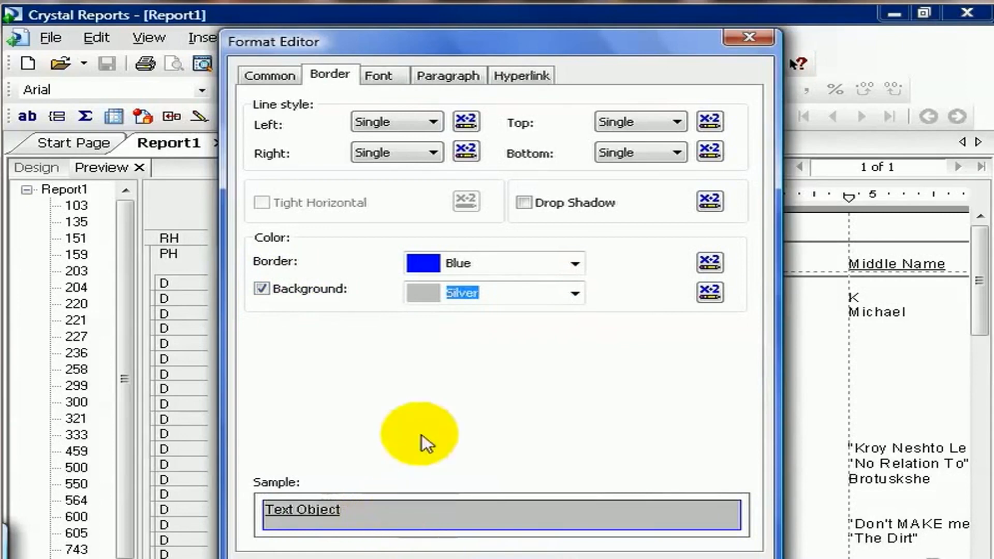
# Step: Set the EmployeeID heading's font to Bodoni MT Black, Italic style, size 12
pyautogui.click(383, 77)
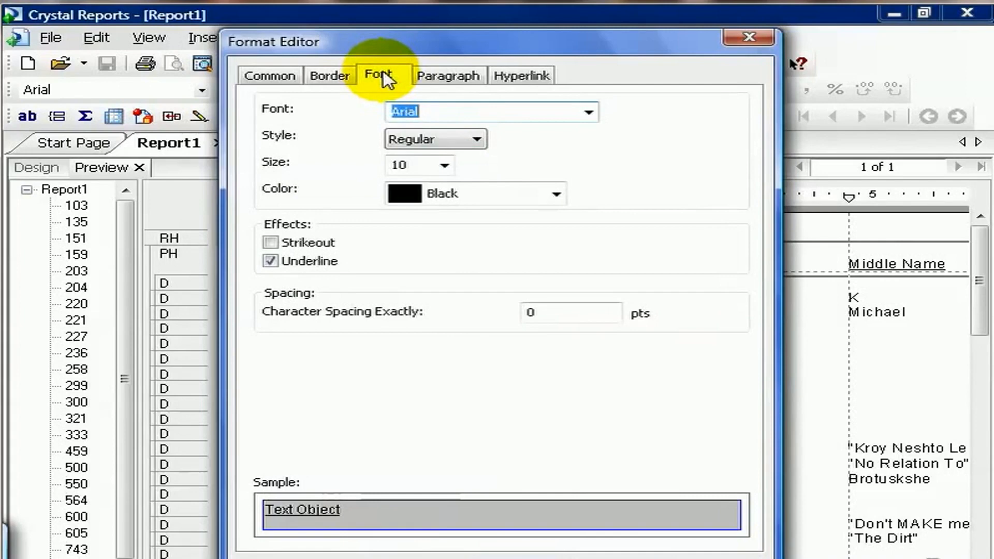
pyautogui.click(590, 113)
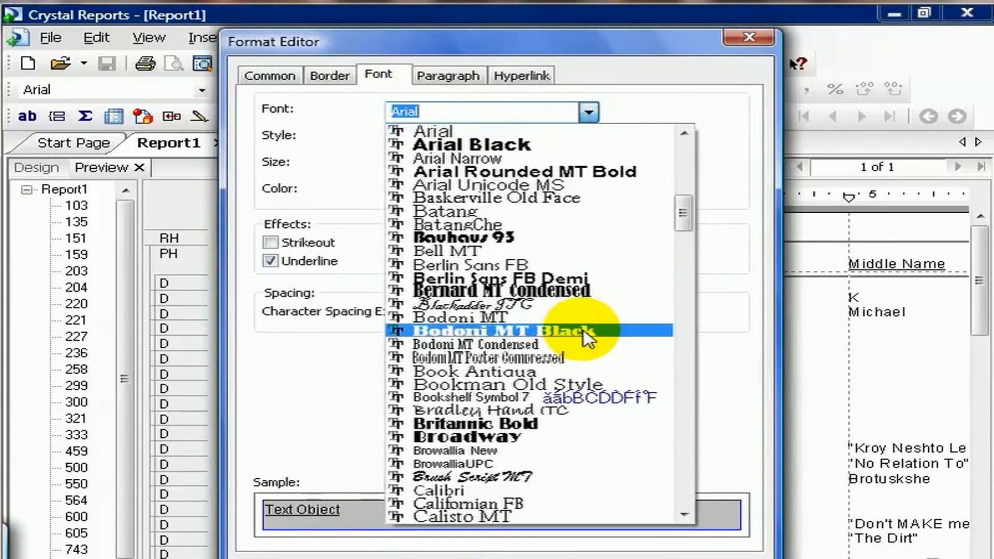
pyautogui.click(585, 332)
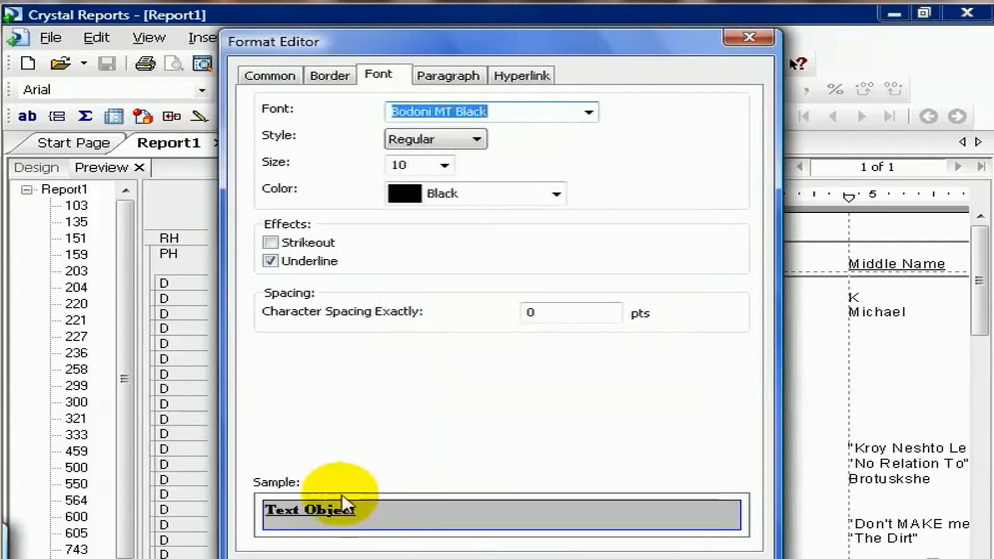
pyautogui.click(475, 140)
pyautogui.click(451, 172)
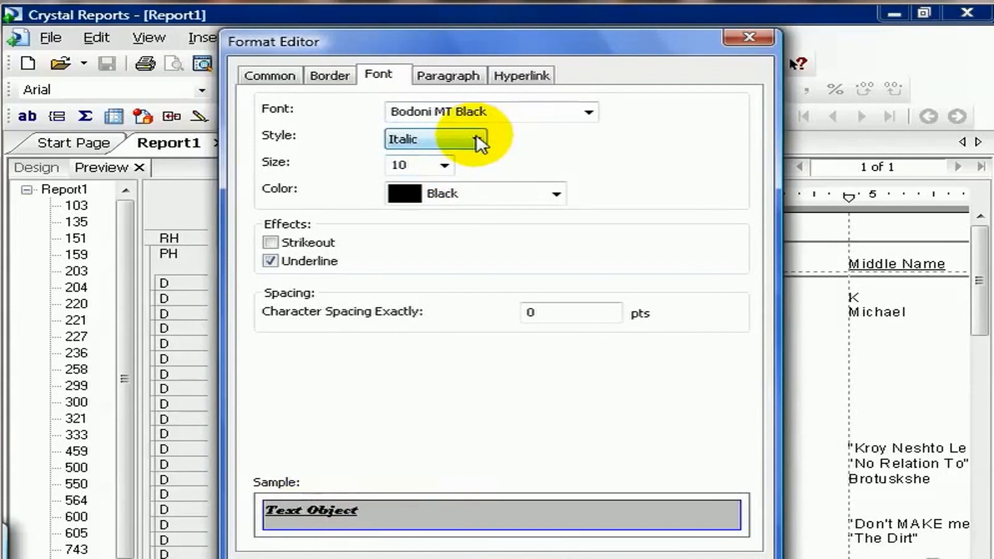
pyautogui.click(445, 166)
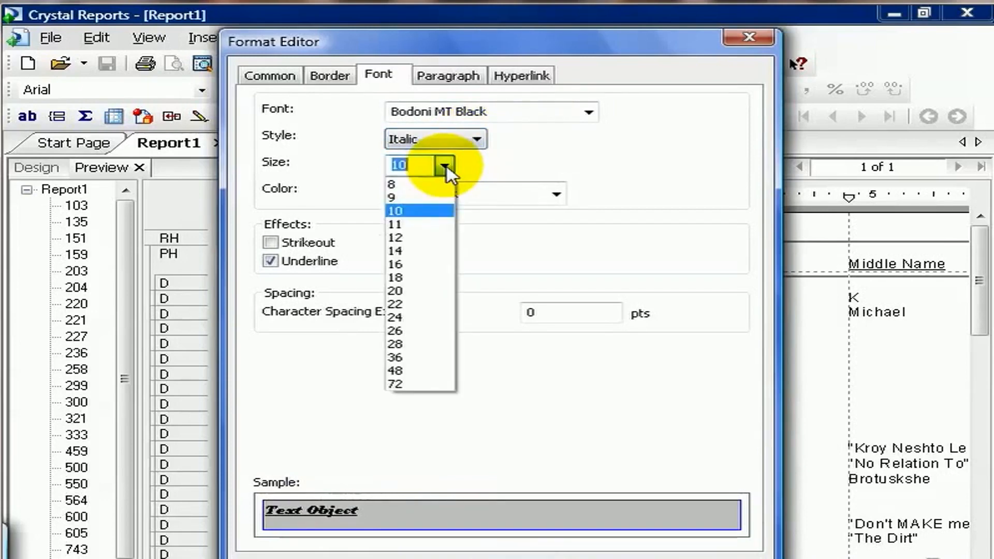
pyautogui.click(409, 238)
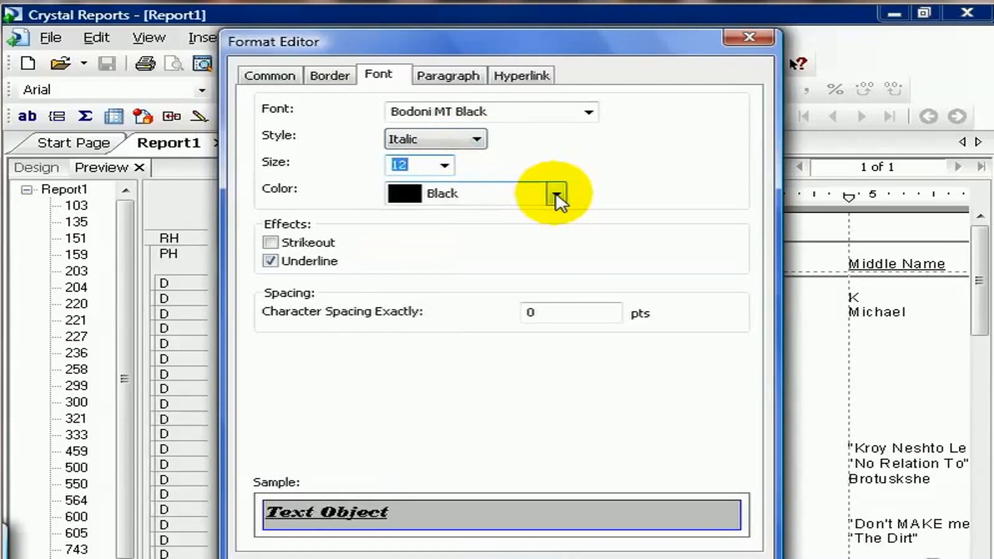
# Step: Set the EmployeeID heading's font color to Navy after trying Lime
pyautogui.click(557, 196)
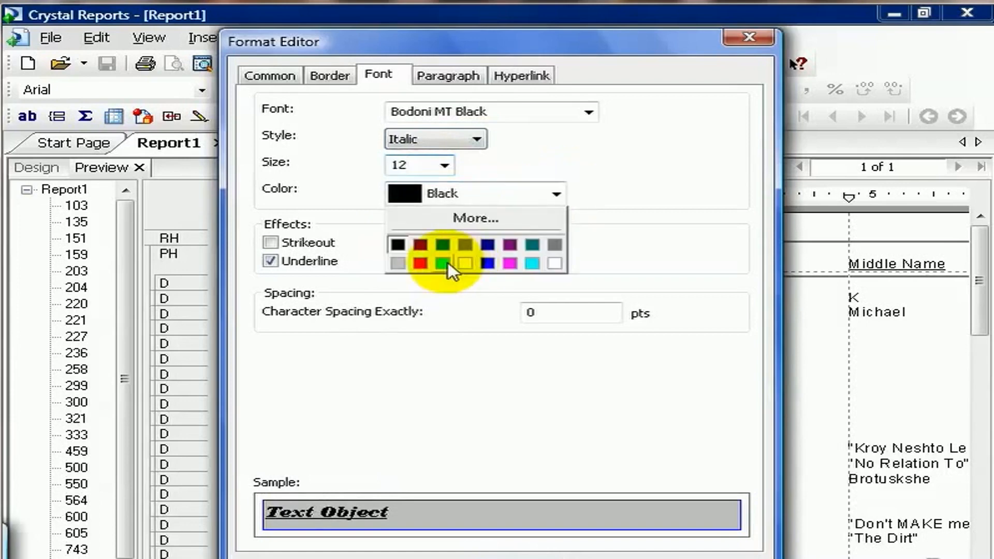
pyautogui.click(442, 263)
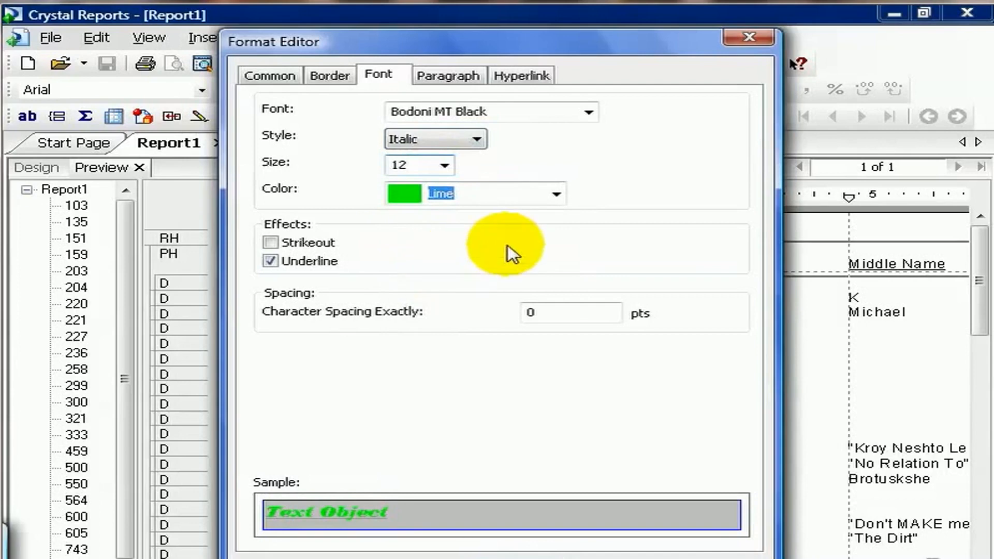
pyautogui.click(559, 202)
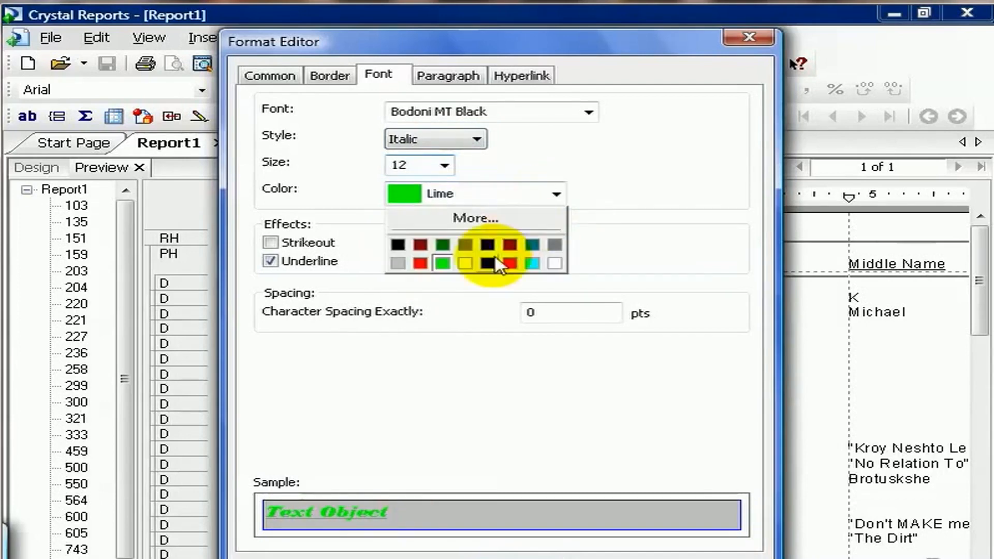
pyautogui.click(487, 245)
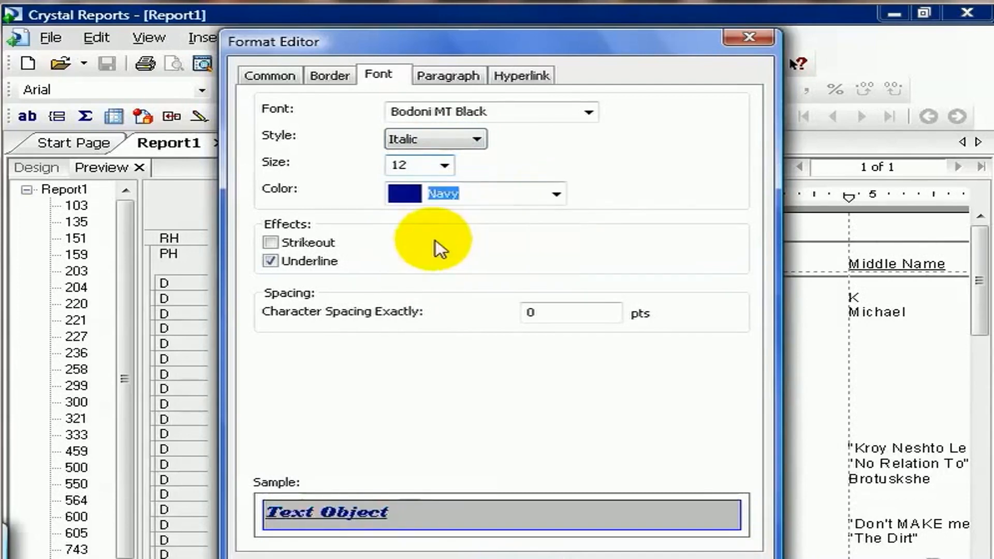
# Step: Try the Strikeout effect in place of Underline on the EmployeeID heading and restore the underline
pyautogui.click(270, 262)
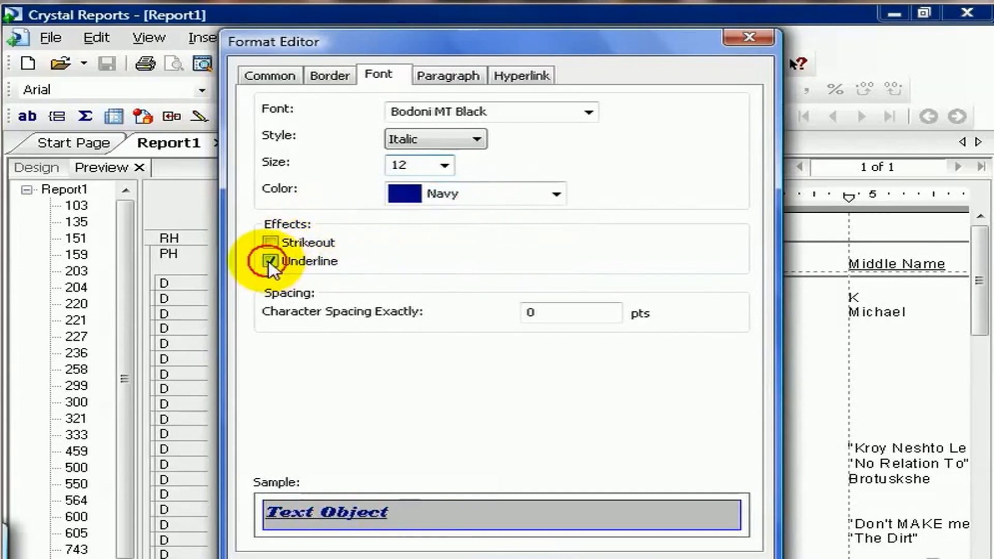
pyautogui.click(270, 261)
pyautogui.click(270, 244)
pyautogui.click(270, 261)
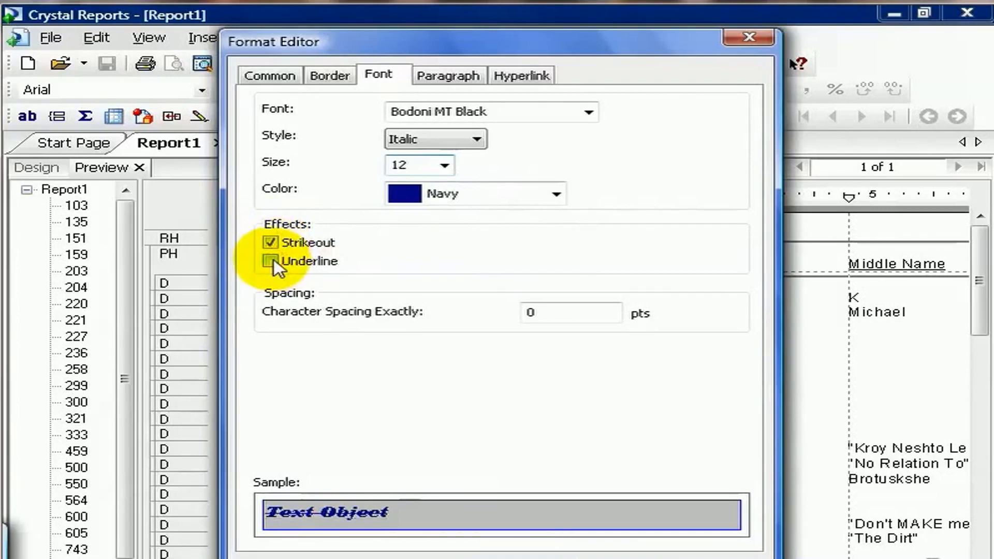
pyautogui.click(270, 244)
pyautogui.click(270, 261)
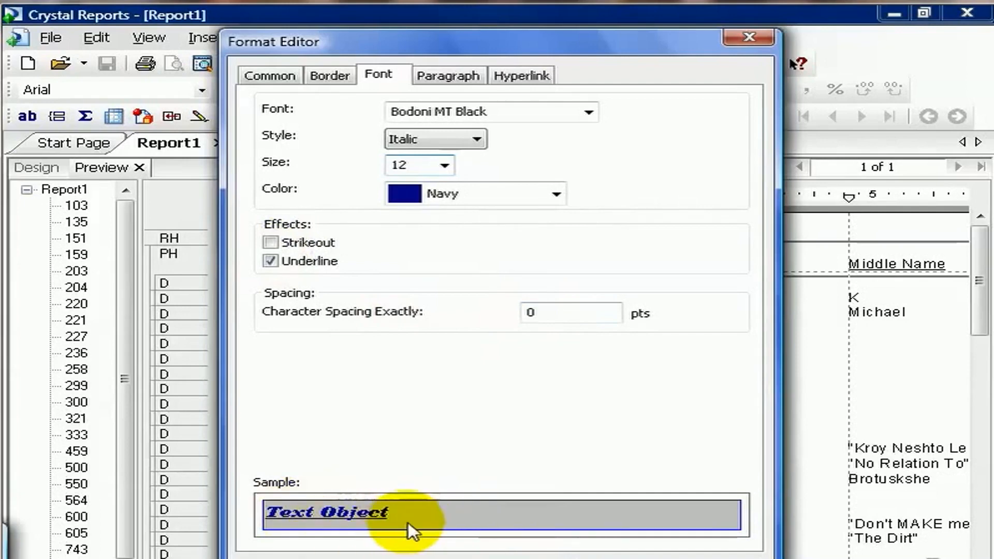
# Step: Apply the formatting to the EmployeeID heading and check it deselected in the report preview
pyautogui.click(559, 549)
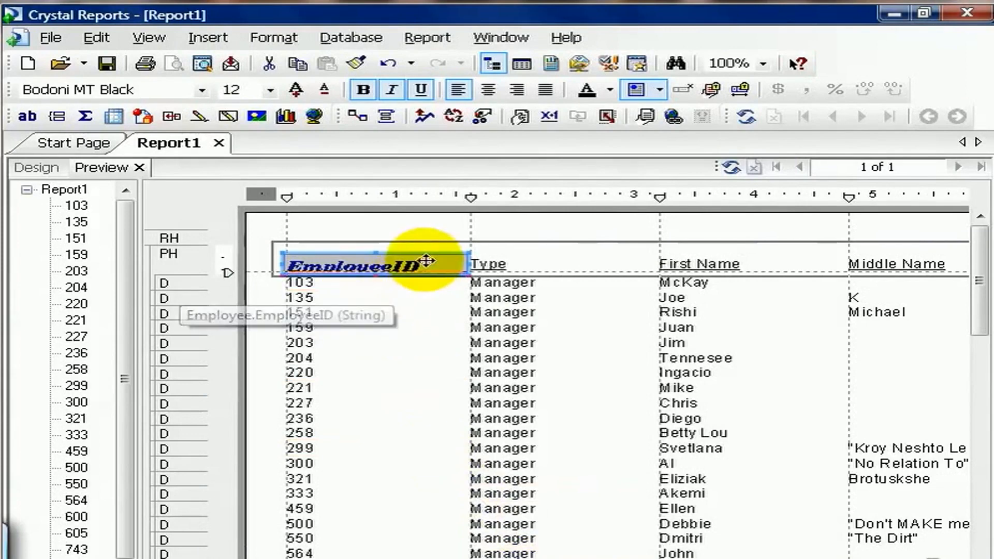
pyautogui.click(435, 237)
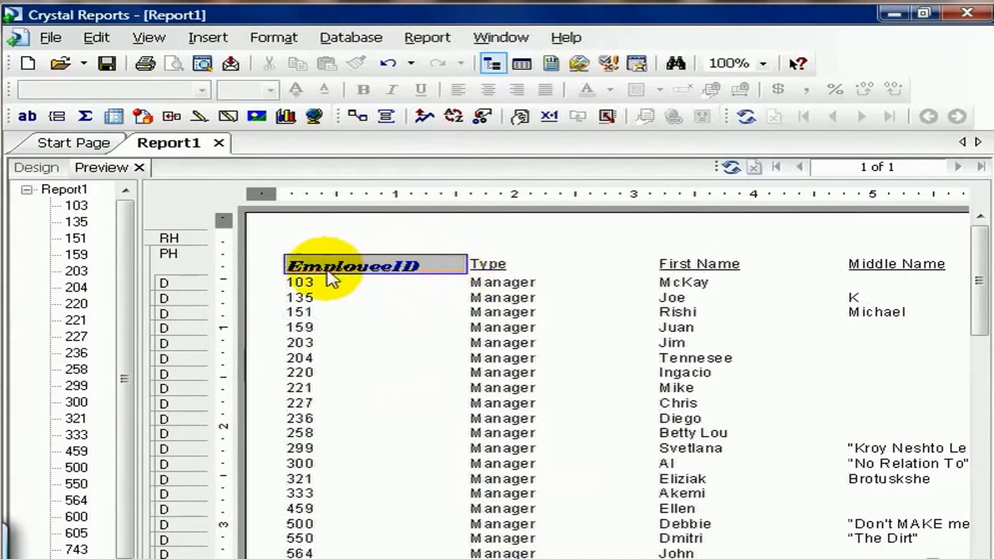
pyautogui.click(421, 263)
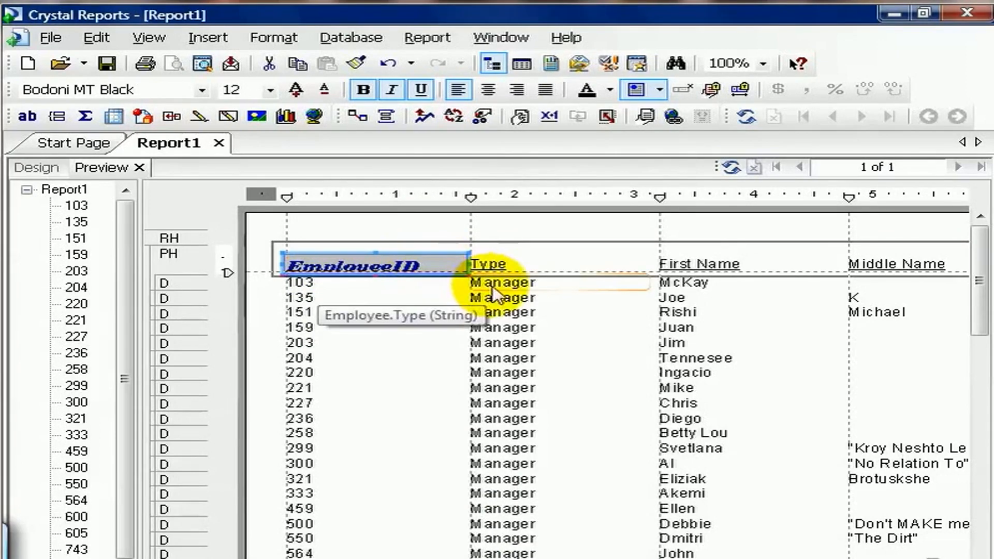
pyautogui.click(506, 231)
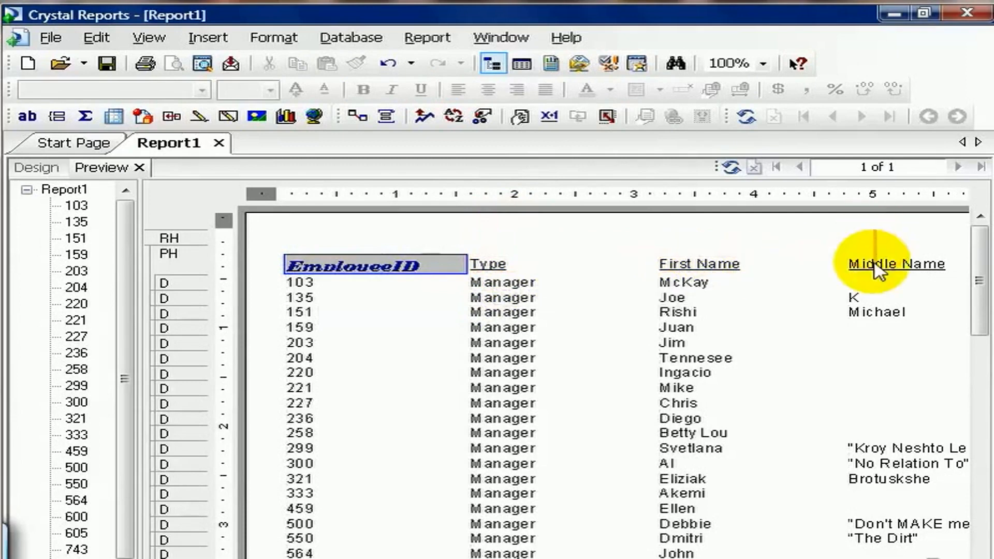
# Step: Select the Type, First Name and Middle Name headings together and give them Single border lines on all four sides
pyautogui.moveTo(877, 272); pyautogui.dragTo(499, 268)
pyautogui.rightClick(499, 268)
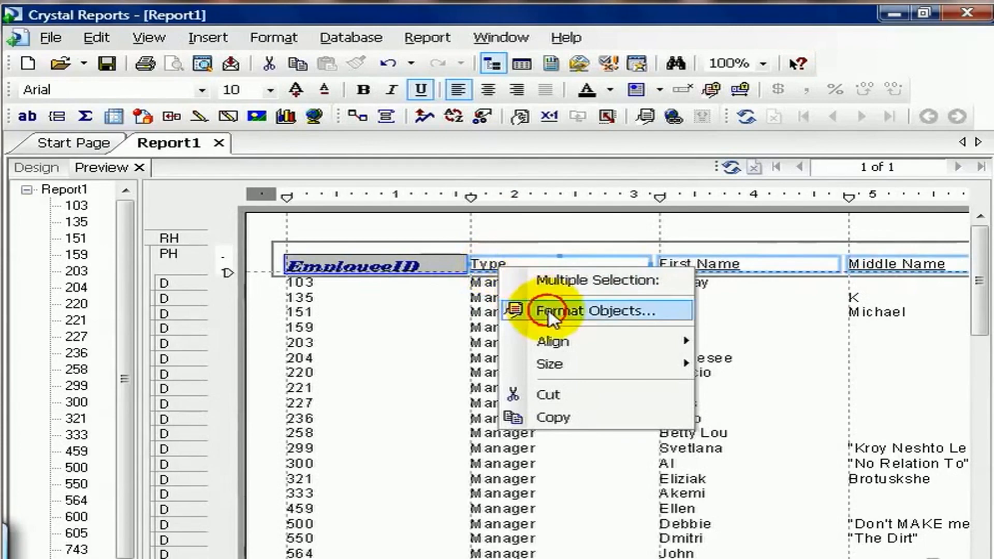
pyautogui.click(533, 311)
pyautogui.click(329, 75)
pyautogui.click(432, 123)
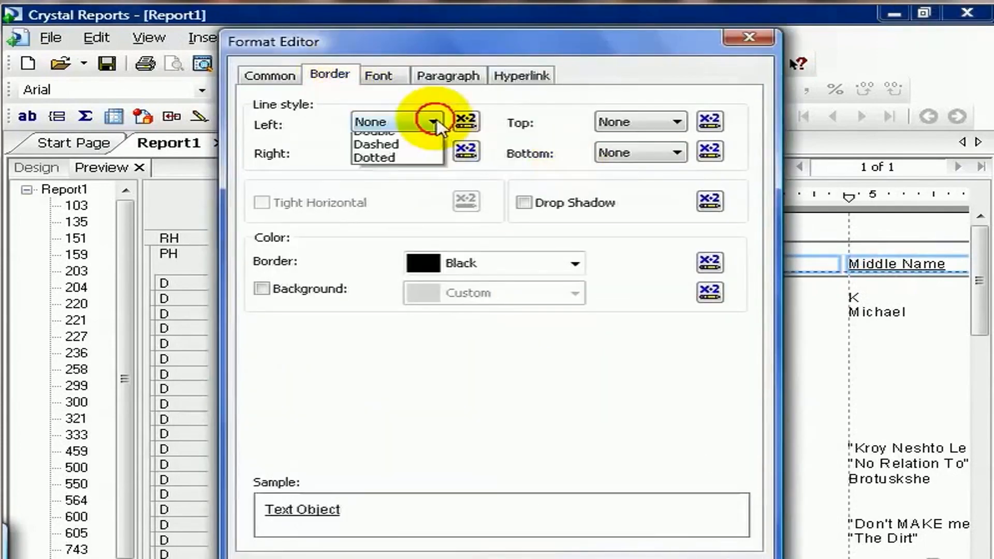
pyautogui.click(409, 154)
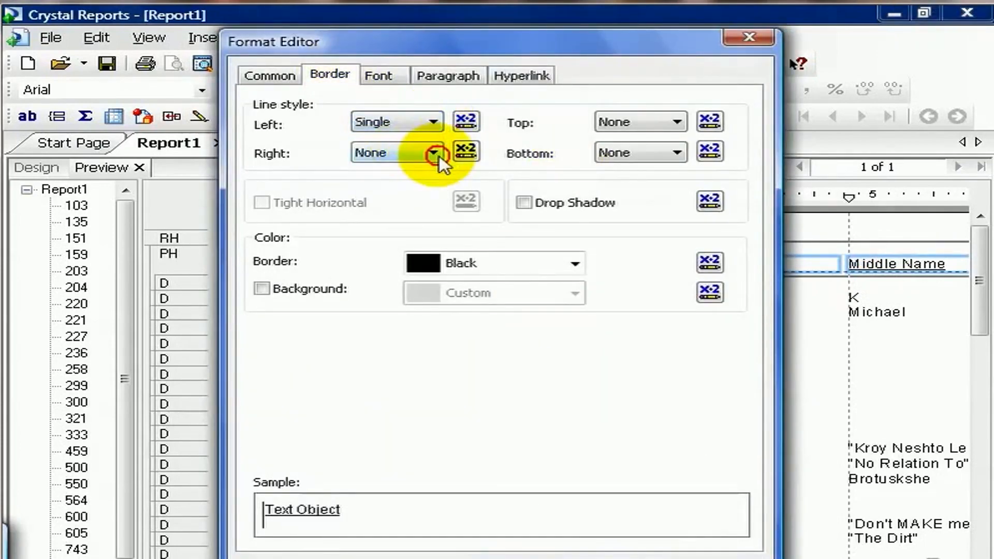
pyautogui.click(437, 154)
pyautogui.click(392, 184)
pyautogui.click(676, 123)
pyautogui.click(647, 154)
pyautogui.click(676, 153)
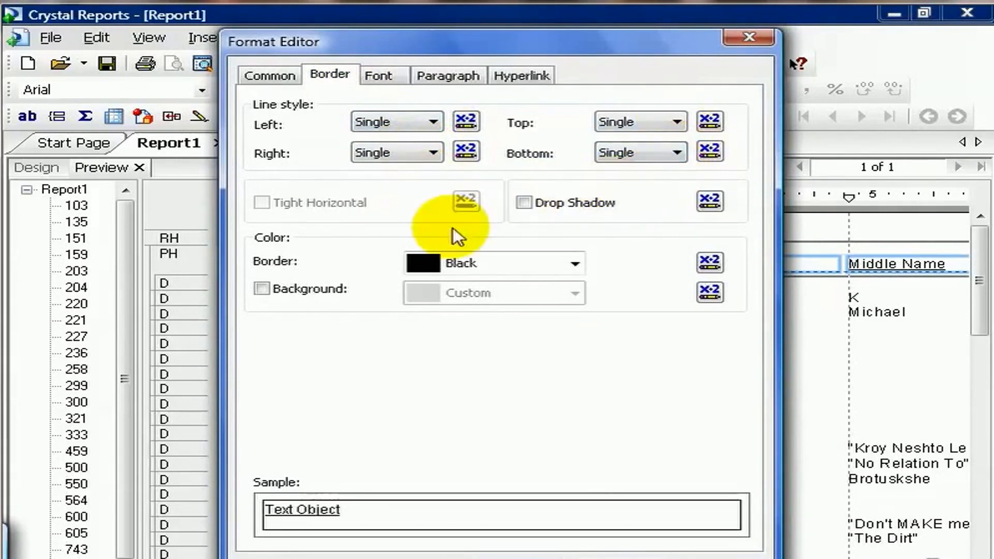
# Step: Set the selected headings' border color to Blue and enable a Silver background
pyautogui.click(575, 264)
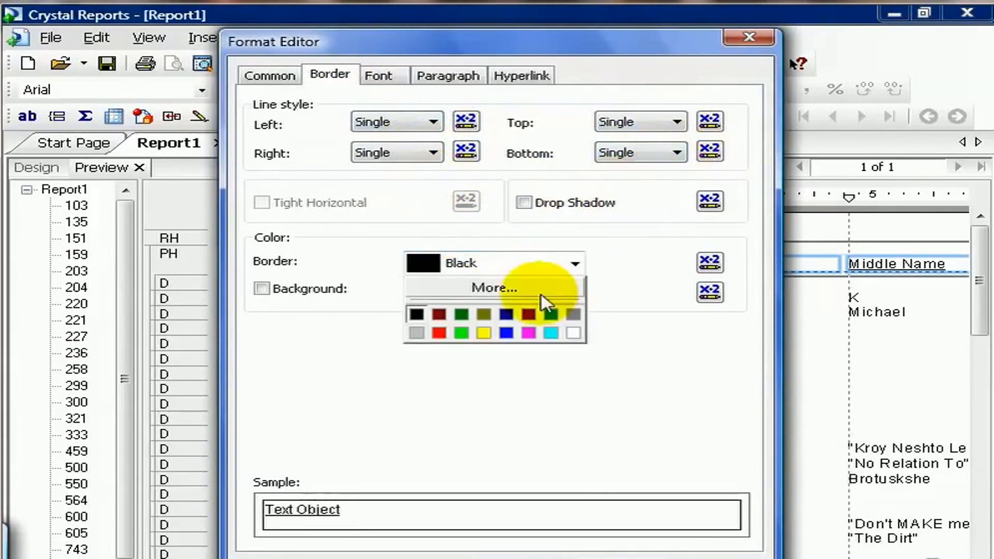
pyautogui.click(506, 332)
pyautogui.click(280, 289)
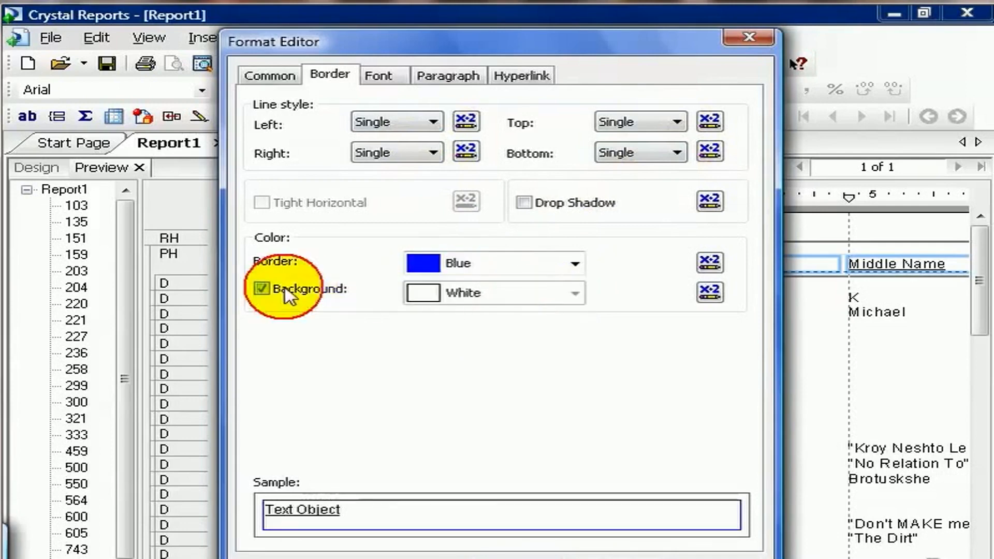
pyautogui.click(575, 293)
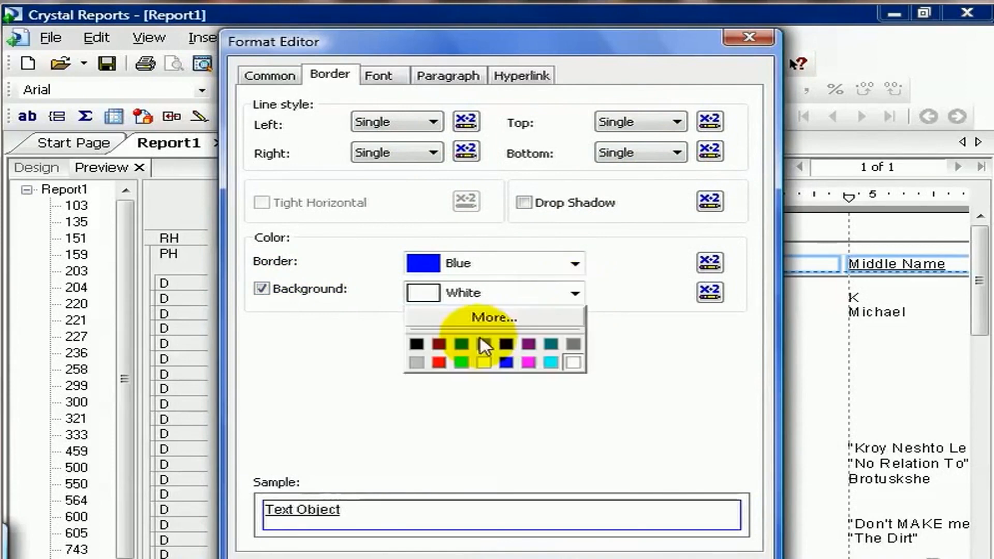
pyautogui.click(417, 362)
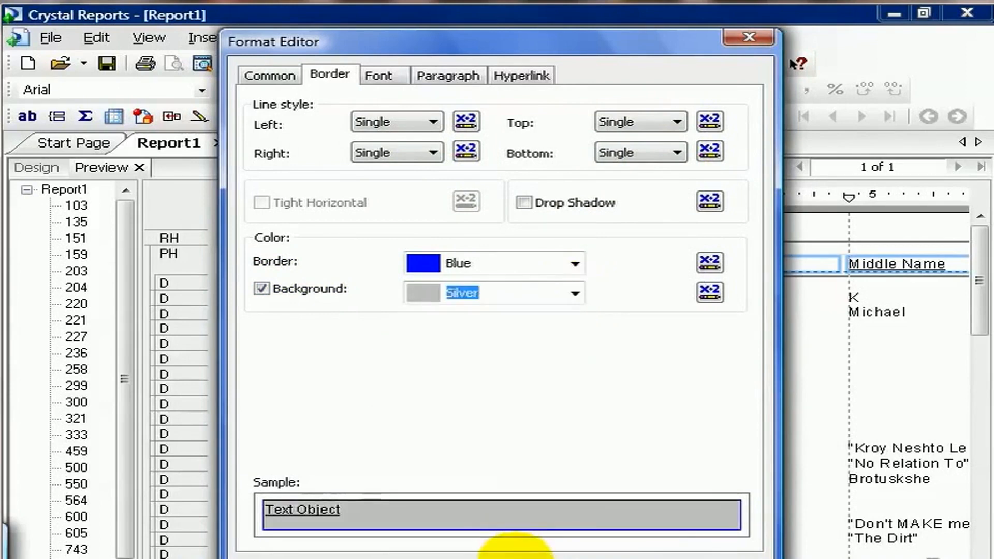
# Step: Set the selected headings' font style to Bold and apply the formatting to the report
pyautogui.click(383, 72)
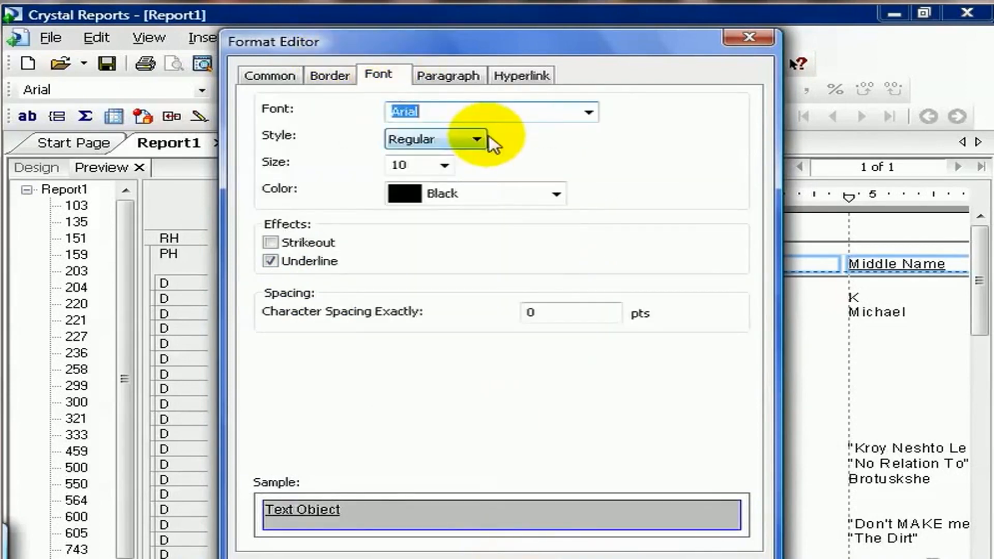
pyautogui.click(484, 138)
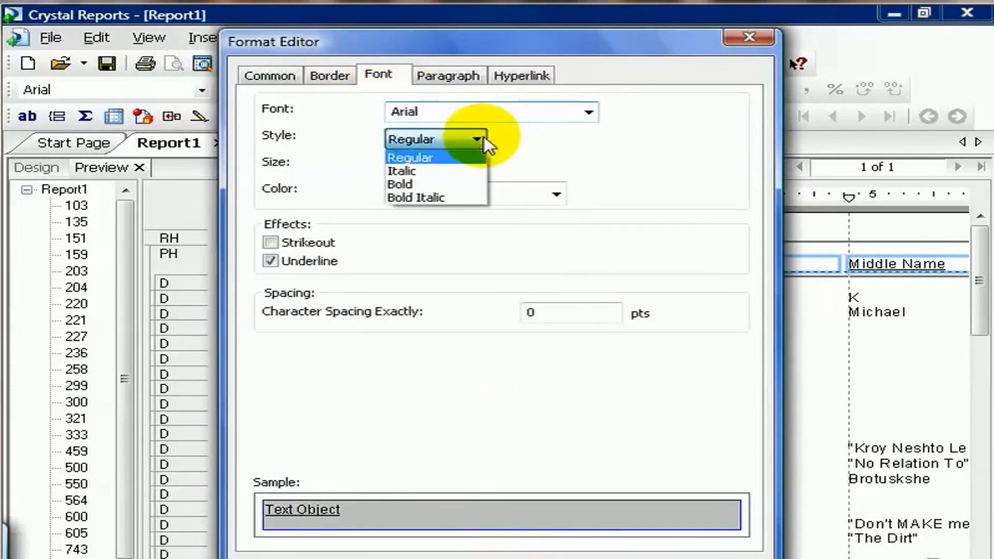
pyautogui.click(443, 186)
pyautogui.click(546, 558)
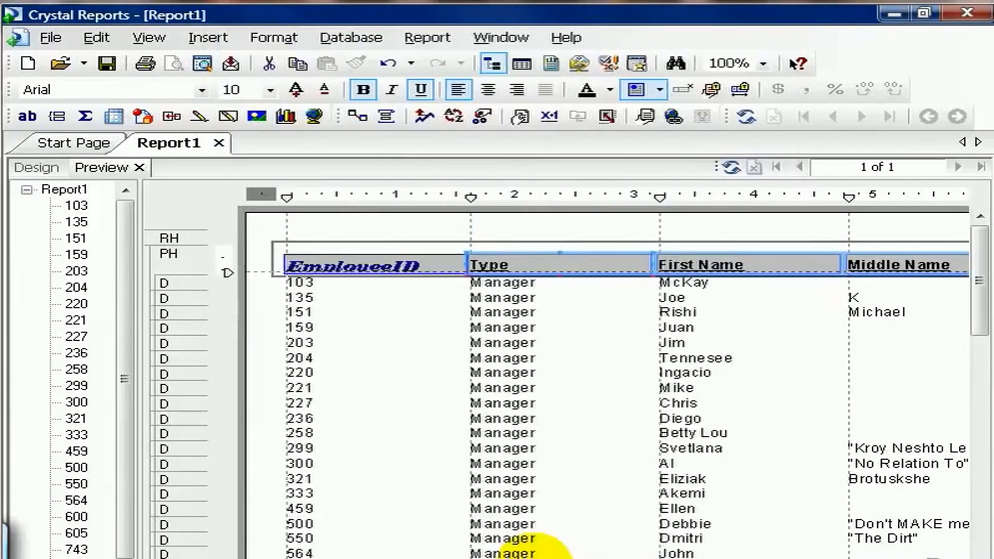